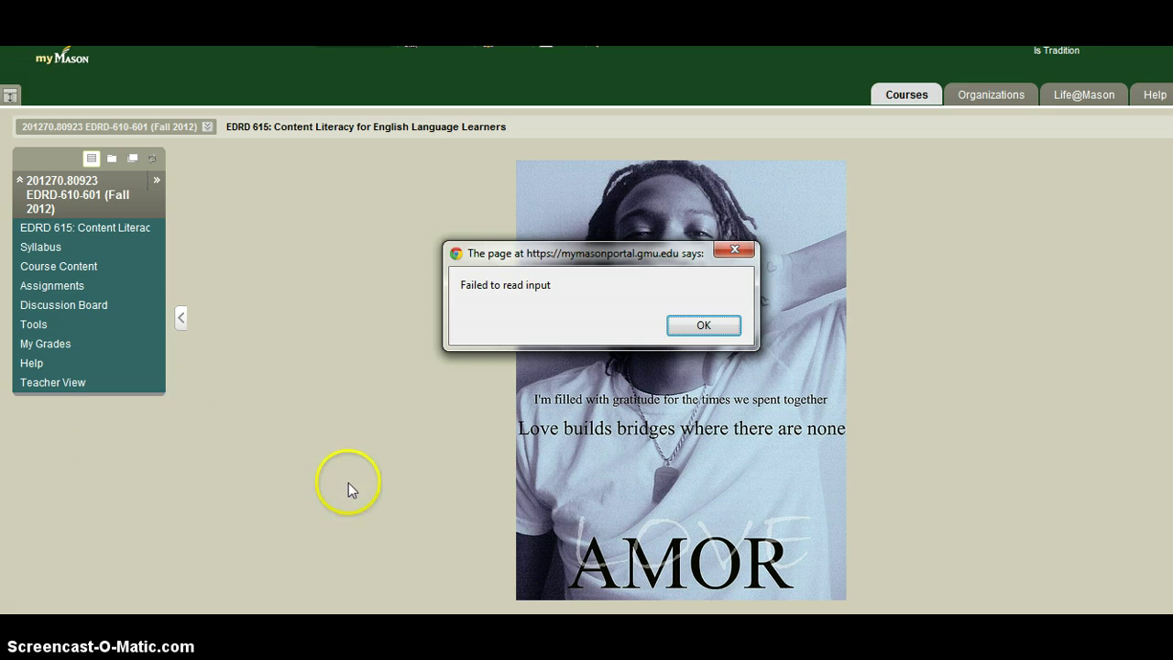
Dismiss the page error message and open Model Posting.docx from the Course Content area
left_click(701, 326)
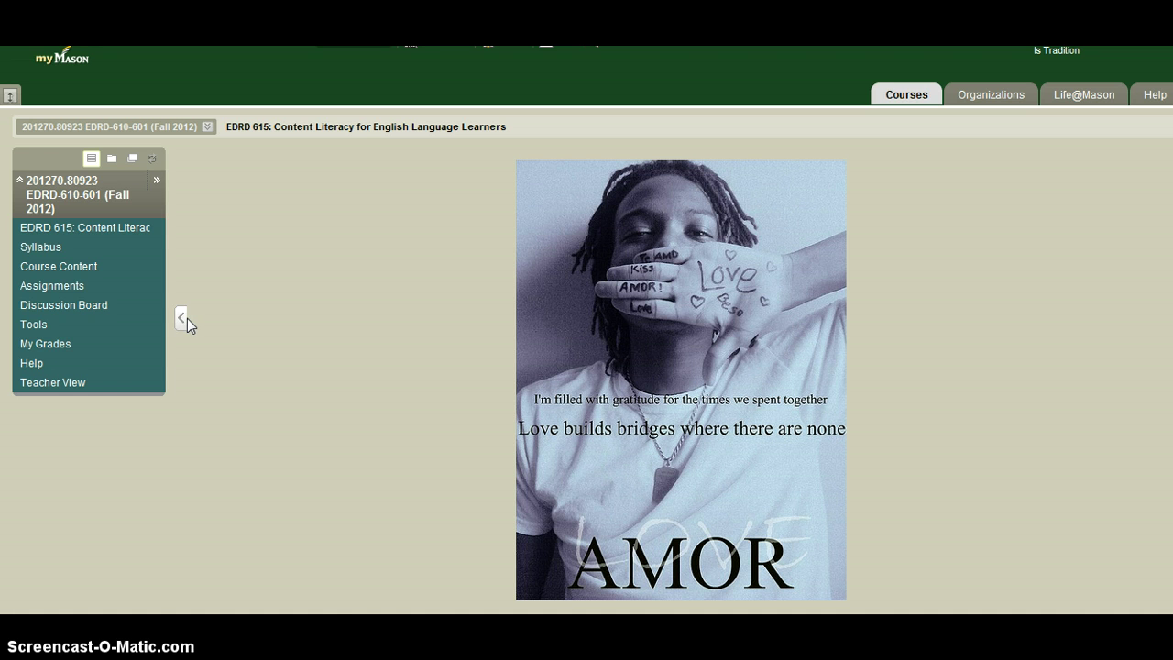
left_click(76, 267)
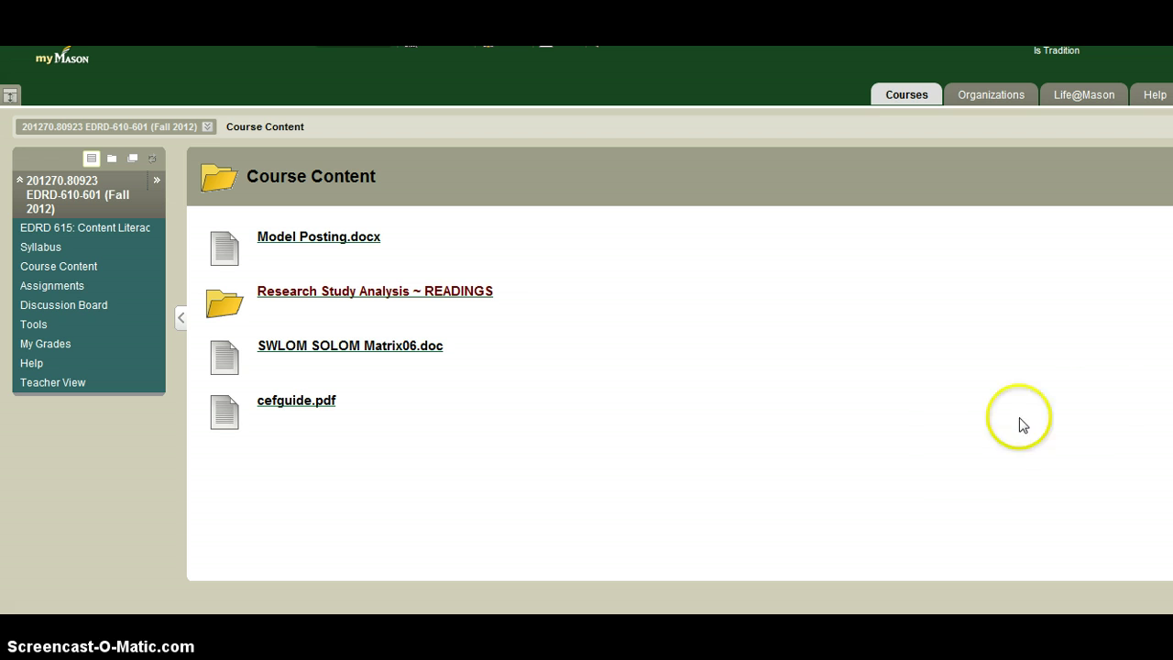
scroll(592, 344, "down", 1)
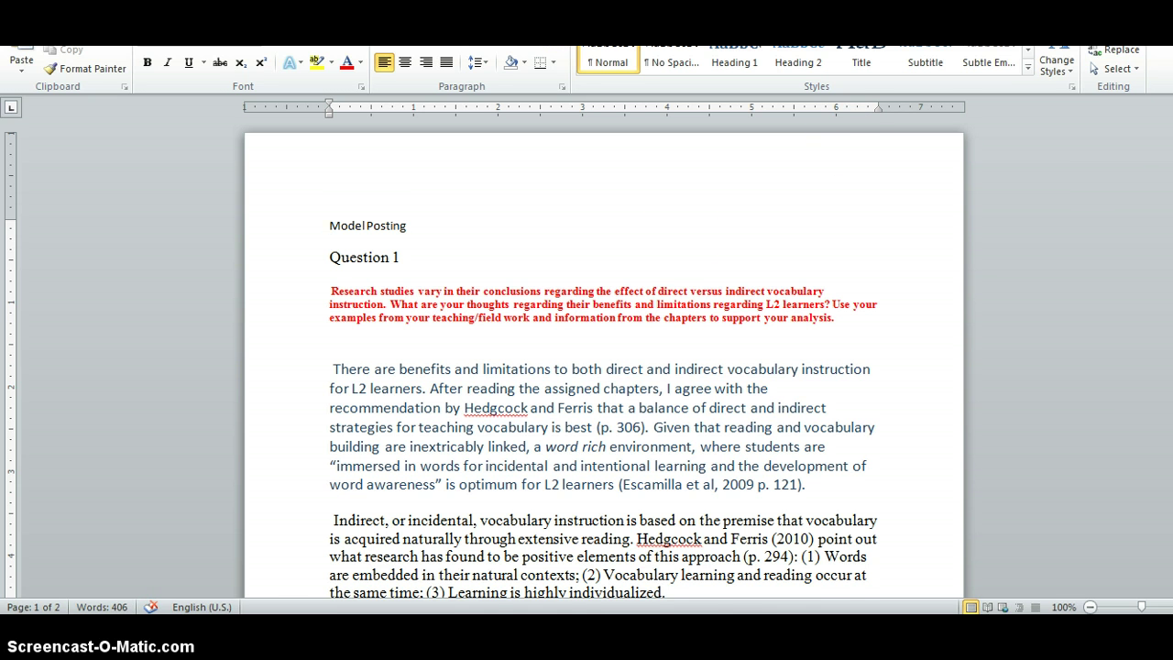
Read through the model posting in Word, from the Question 1 prompt to the end of the first page
scroll(587, 357, "down", 2)
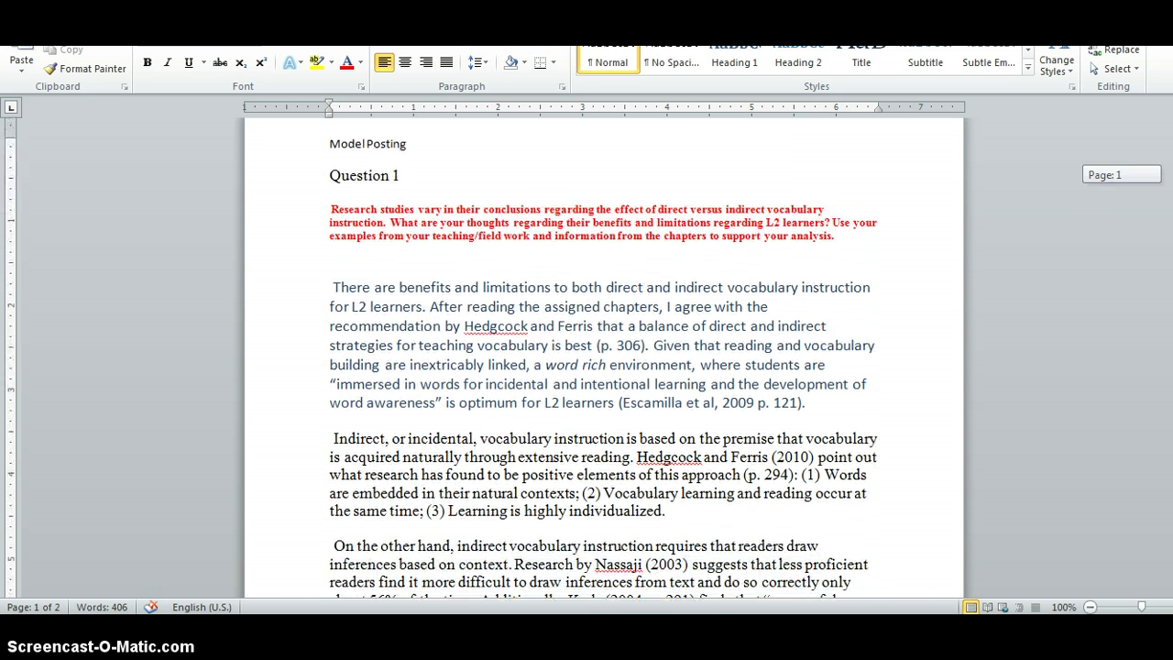
scroll(586, 358, "down", 2)
scroll(587, 357, "down", 2)
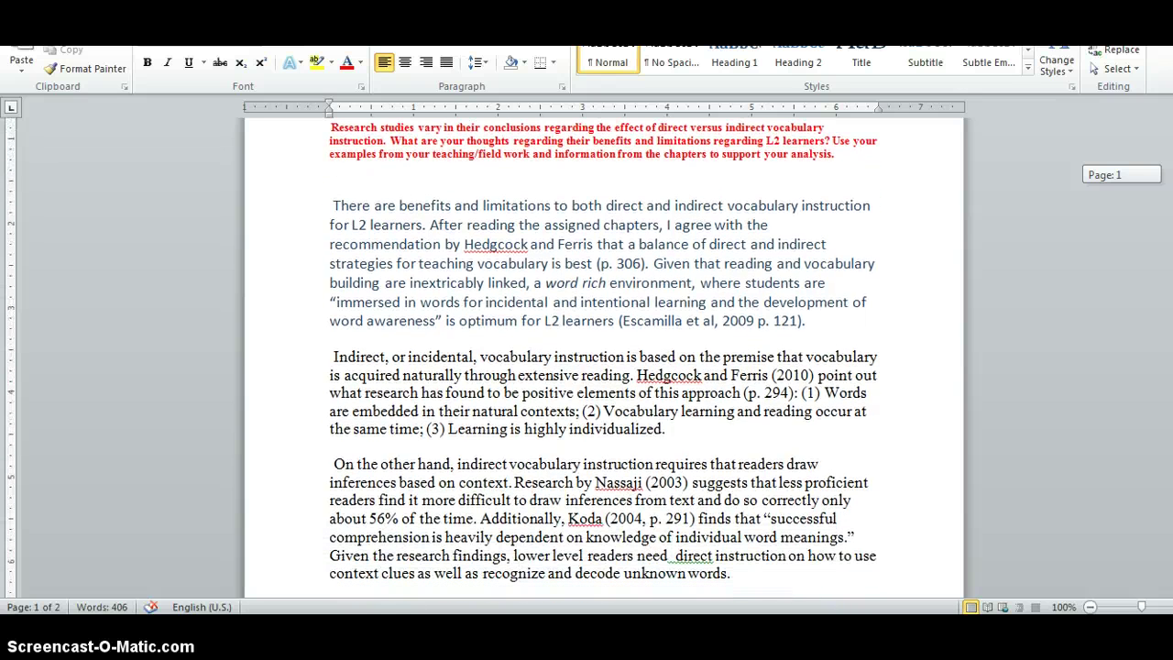
scroll(586, 357, "up", 2)
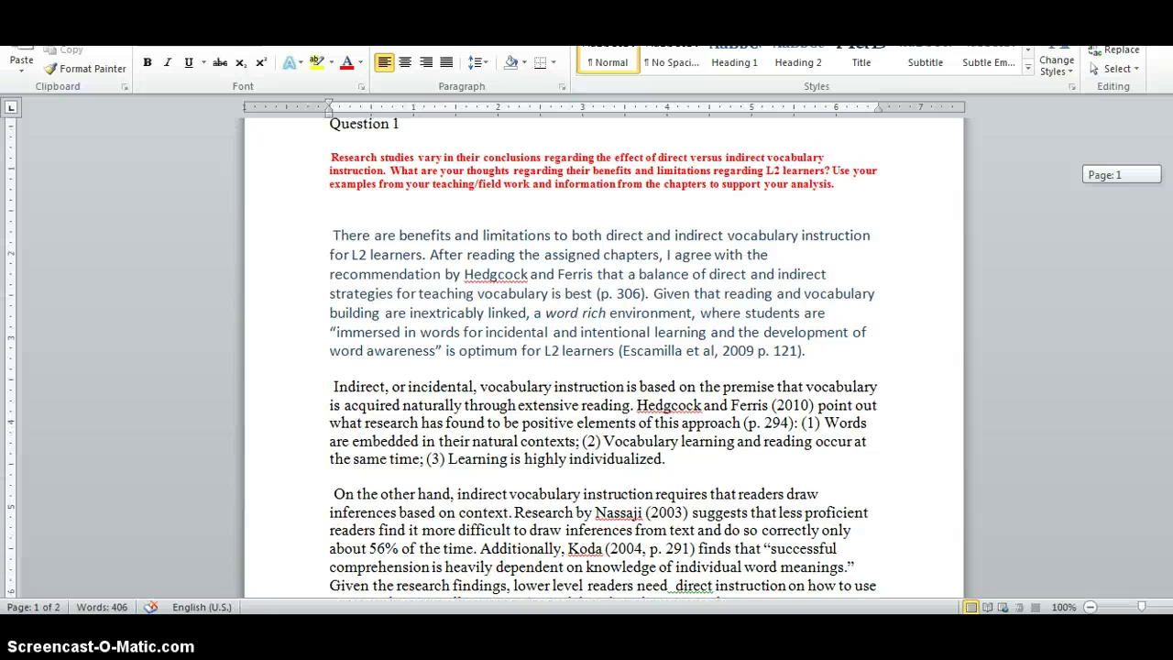
scroll(586, 358, "down", 3)
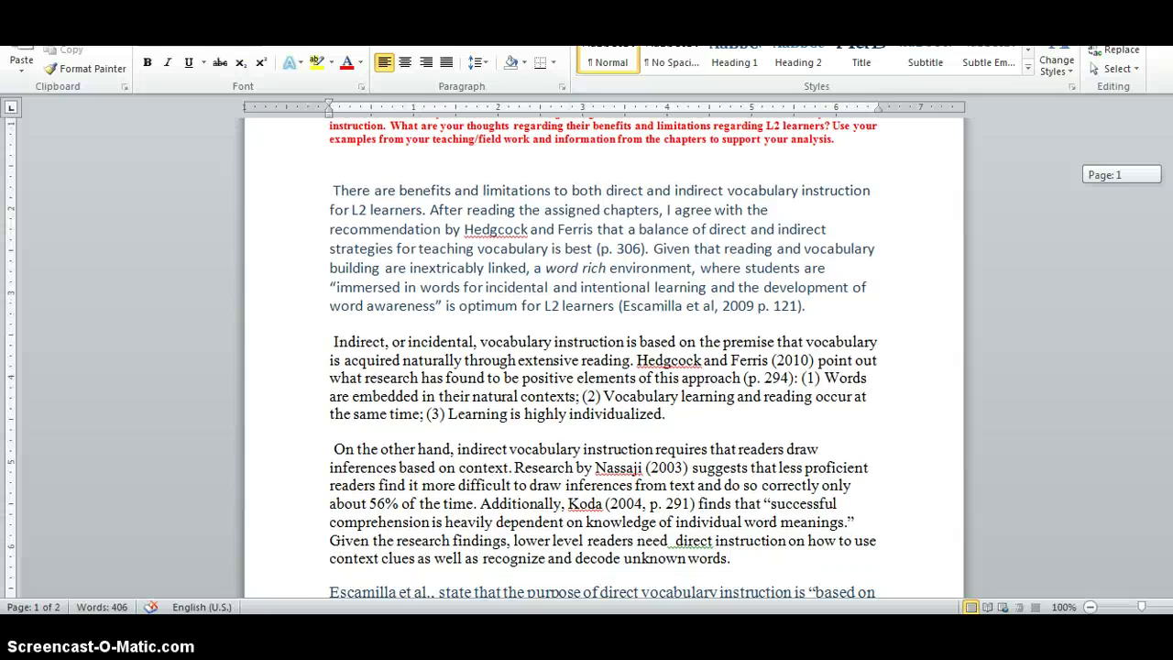
scroll(587, 357, "down", 1)
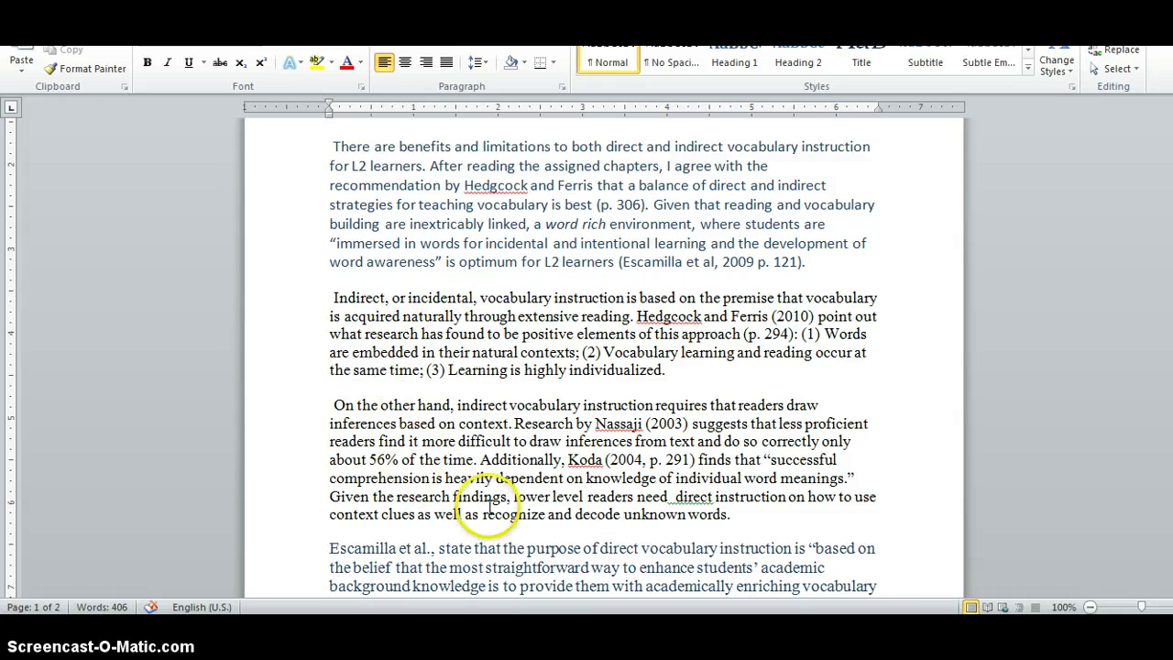
left_click_drag(1169, 179, 1169, 238)
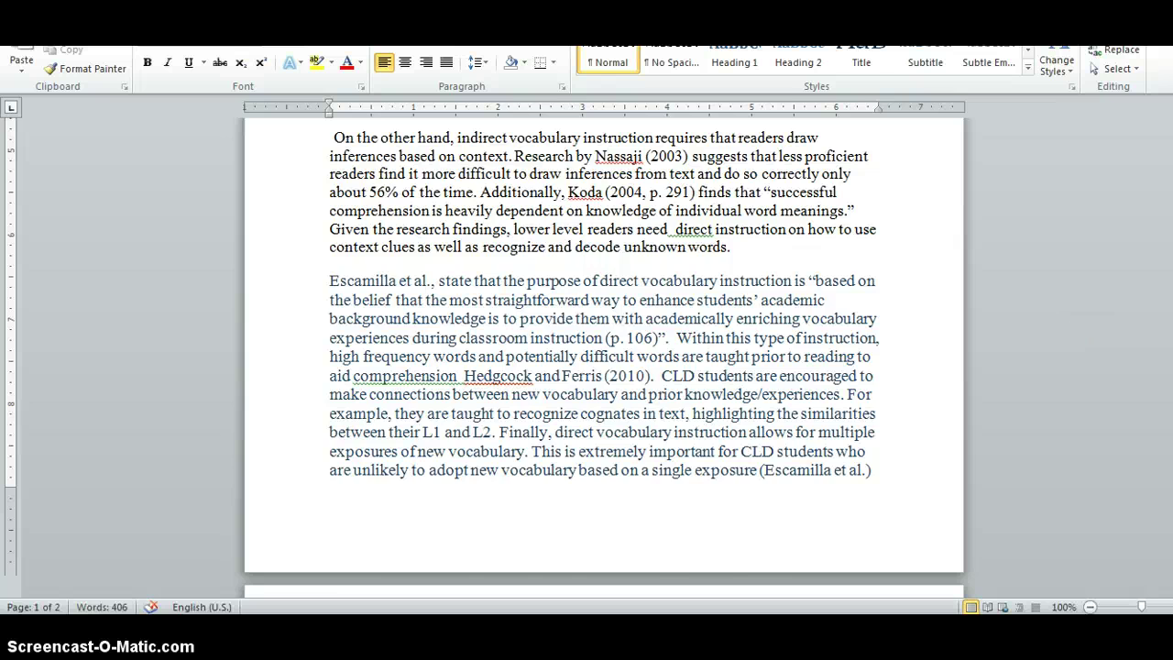
left_click_drag(1169, 240, 1169, 117)
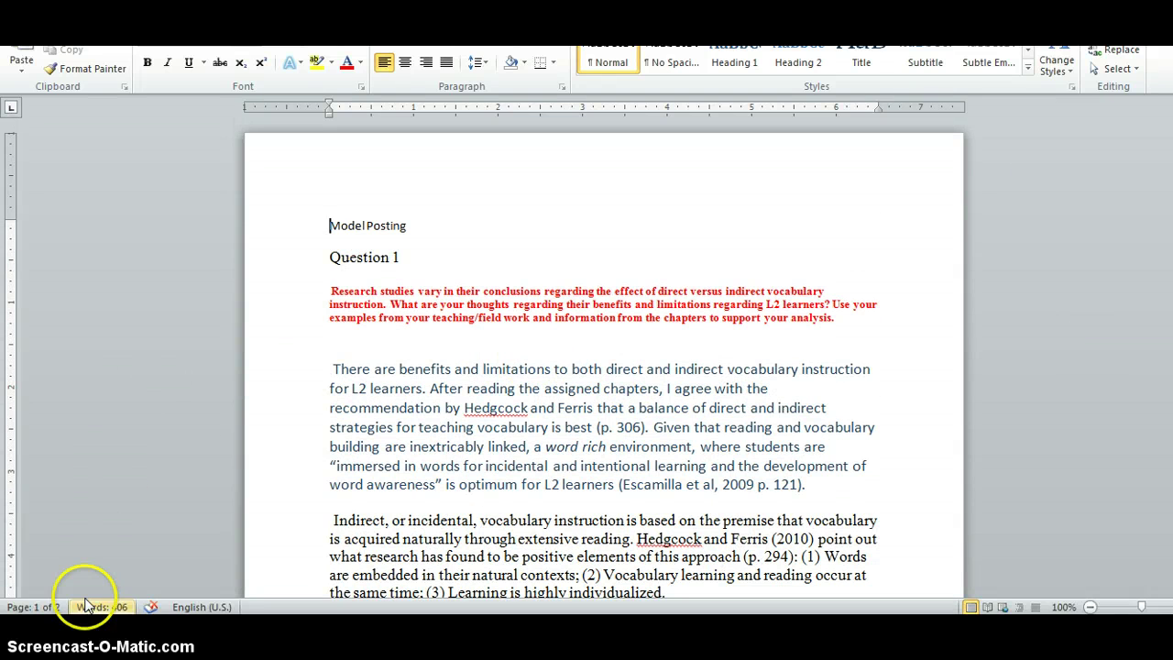
Switch back to the course site in the browser and open the Assignments page
left_click(28, 614)
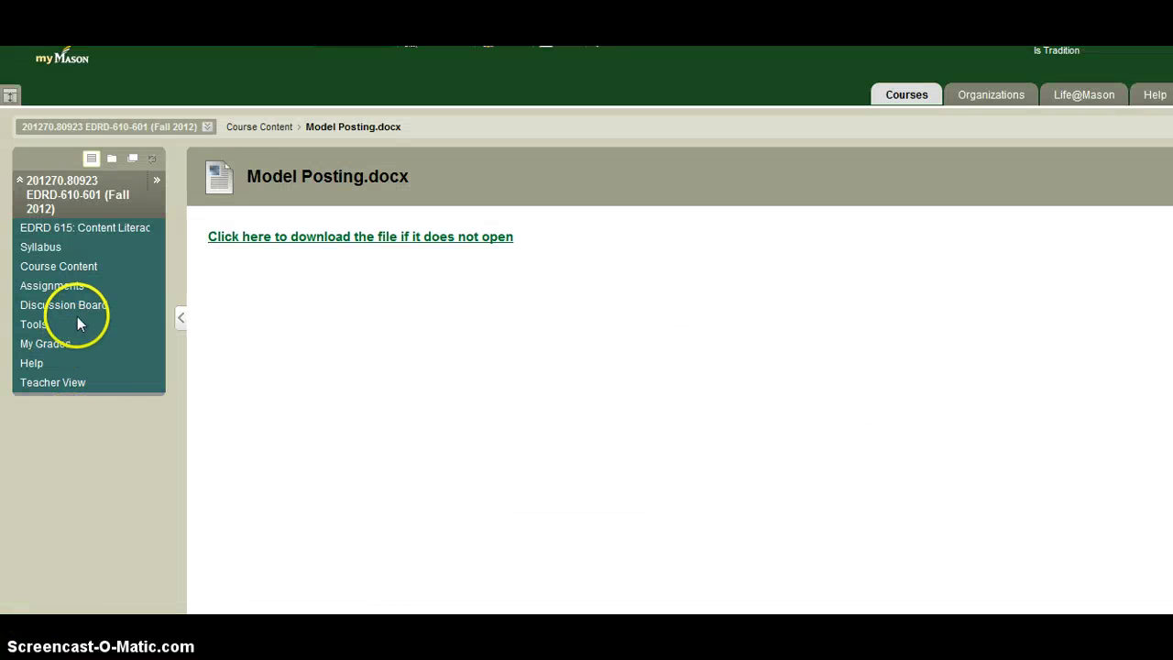
left_click(64, 290)
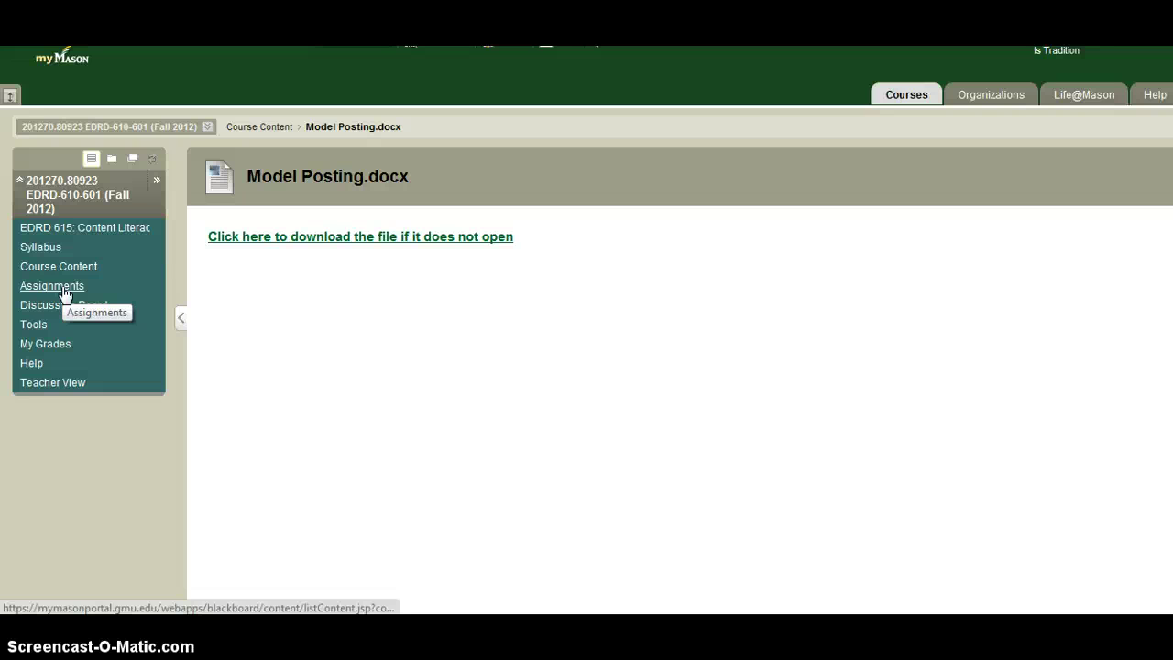
left_click(74, 490)
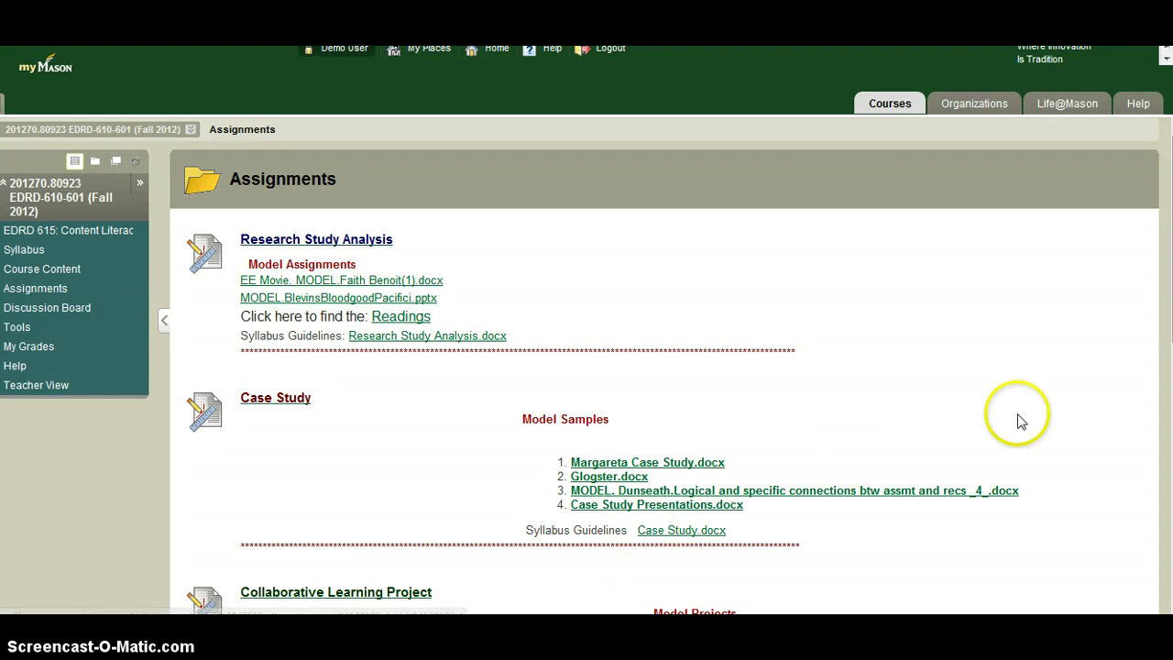
Review the assignments and their model samples from Research Study Analysis through Content Literacy Project, and return to the start of the list
scroll(1166, 238, "down", 1)
scroll(586, 366, "down", 7)
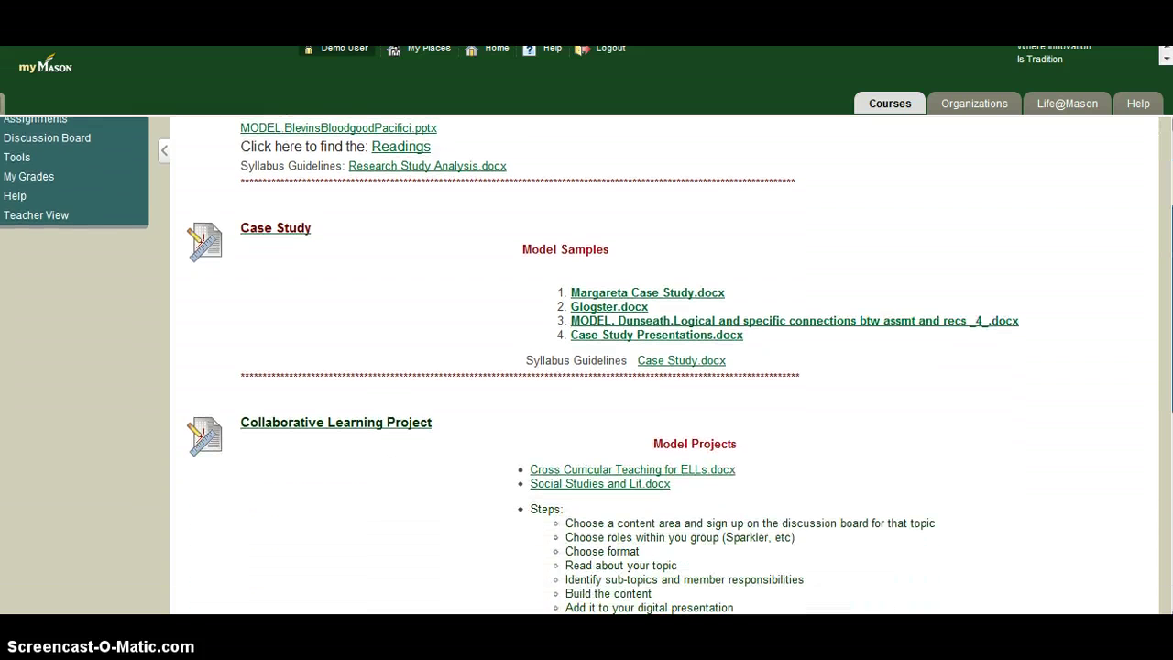
scroll(587, 367, "down", 1)
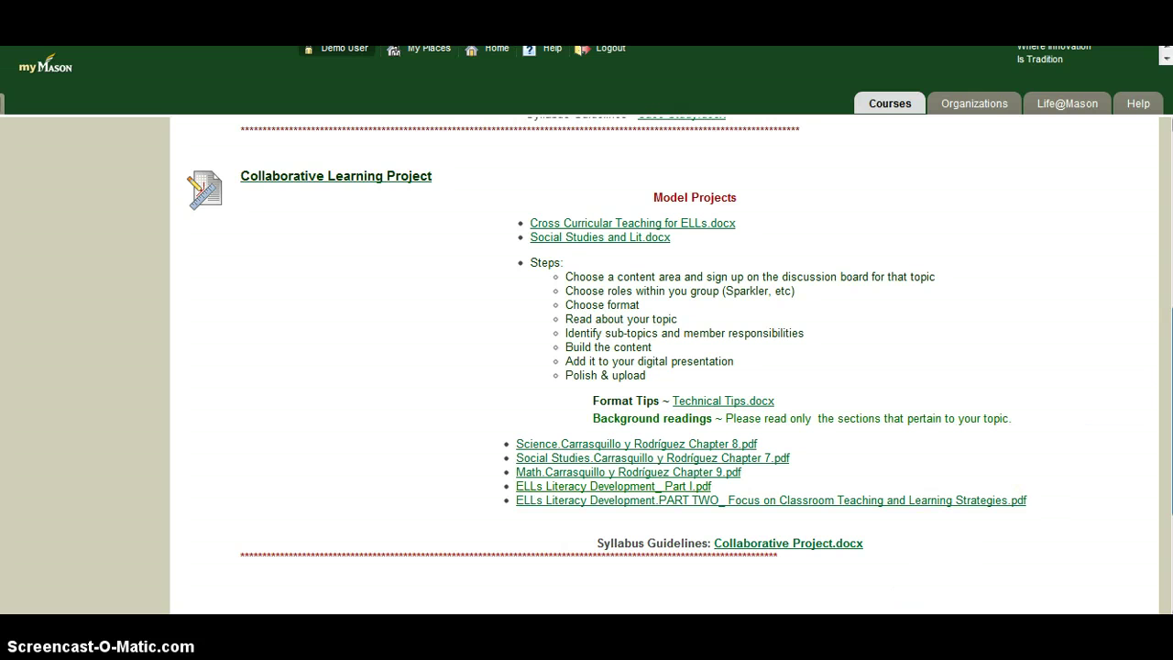
scroll(607, 365, "down", 3)
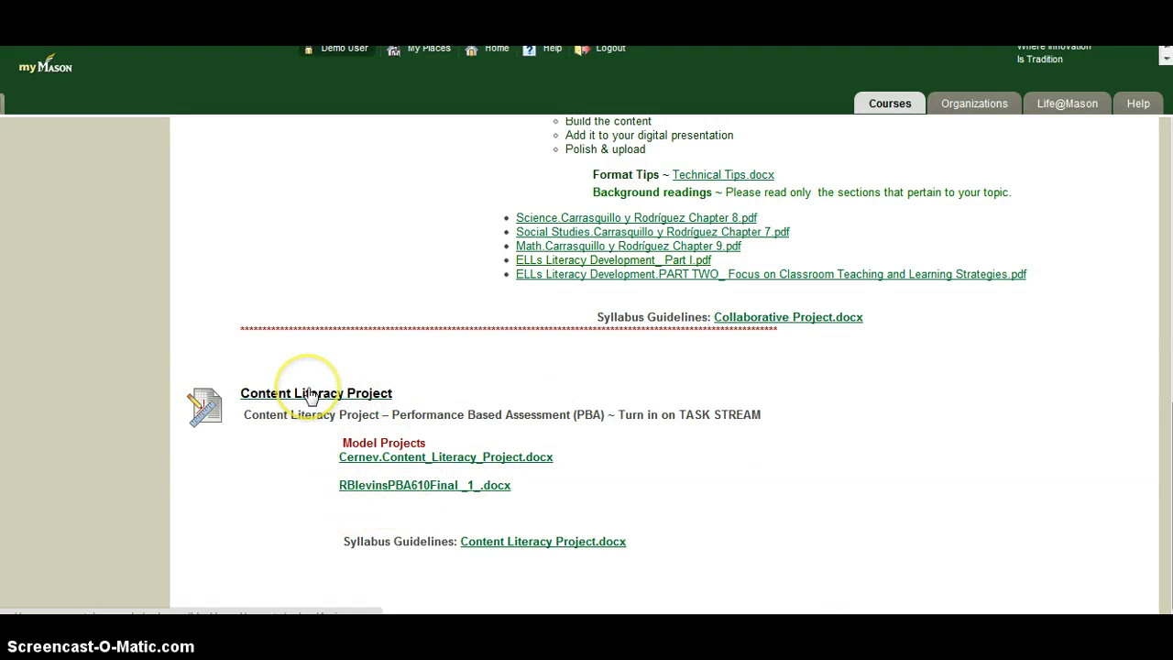
left_click(643, 433)
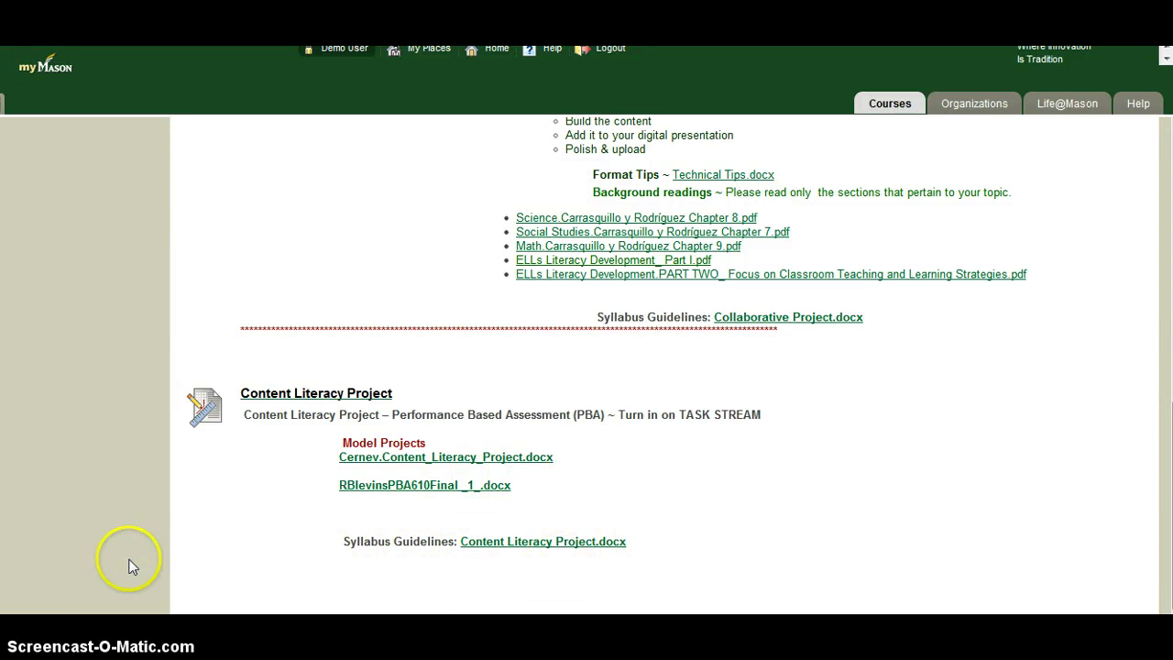
key("Home")
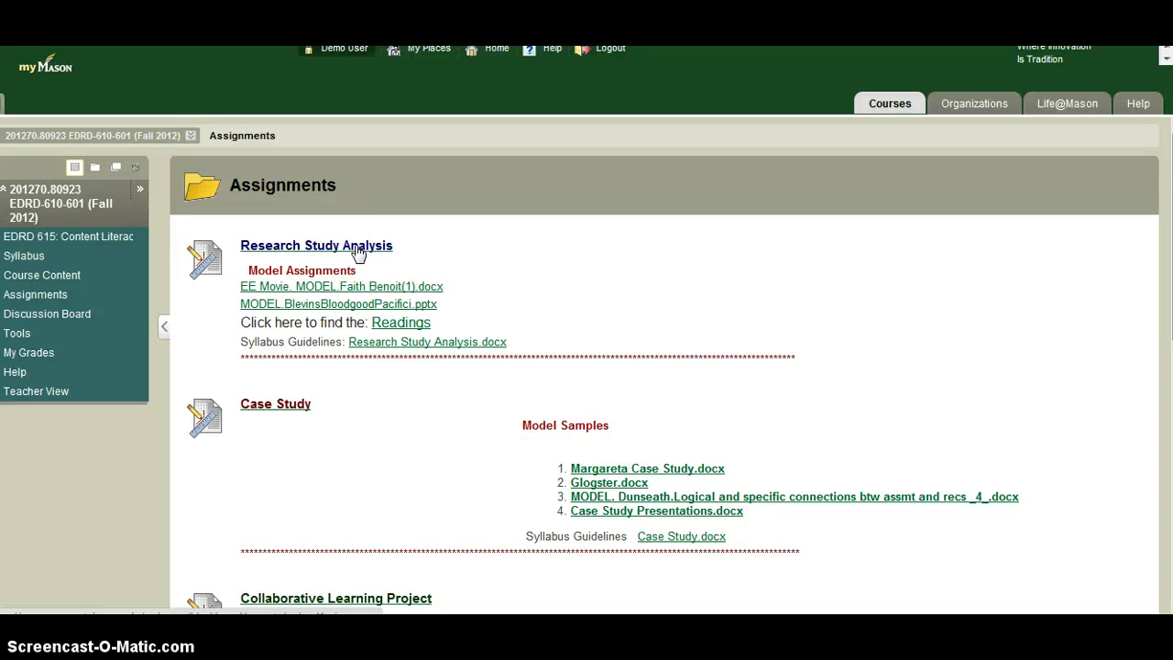
Open the Research Study Analysis assignment and enter "Here is my project...." as the submission text
left_click(383, 252)
left_click(378, 259)
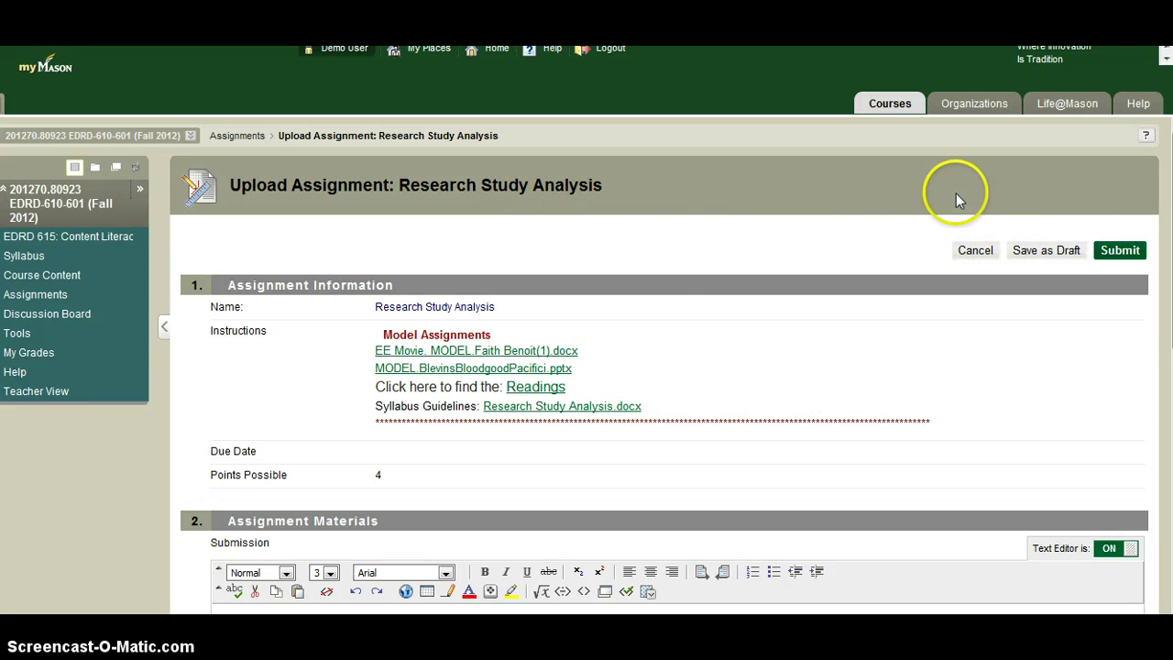
scroll(1170, 238, "down", 3)
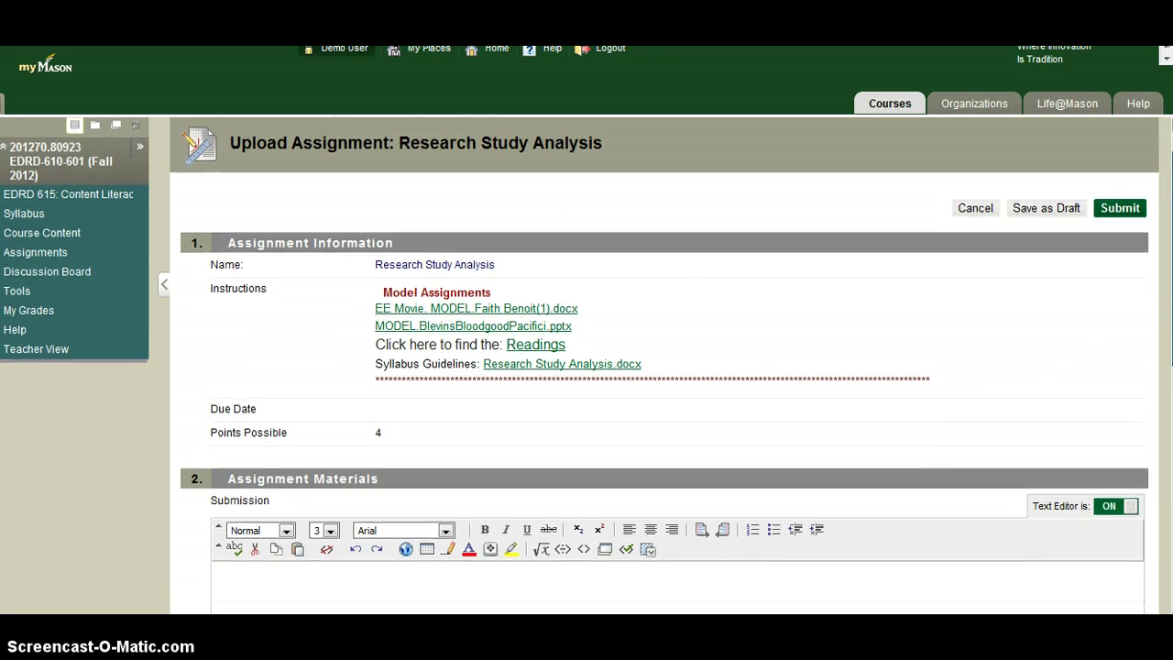
scroll(1166, 275, "down", 3)
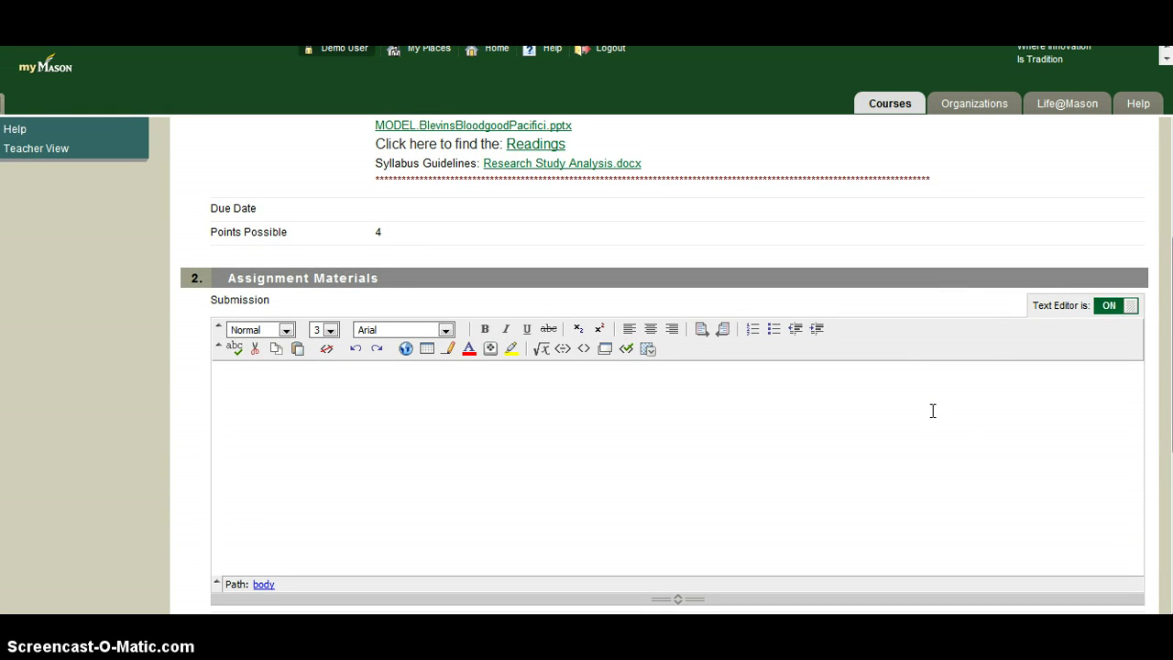
left_click(933, 411)
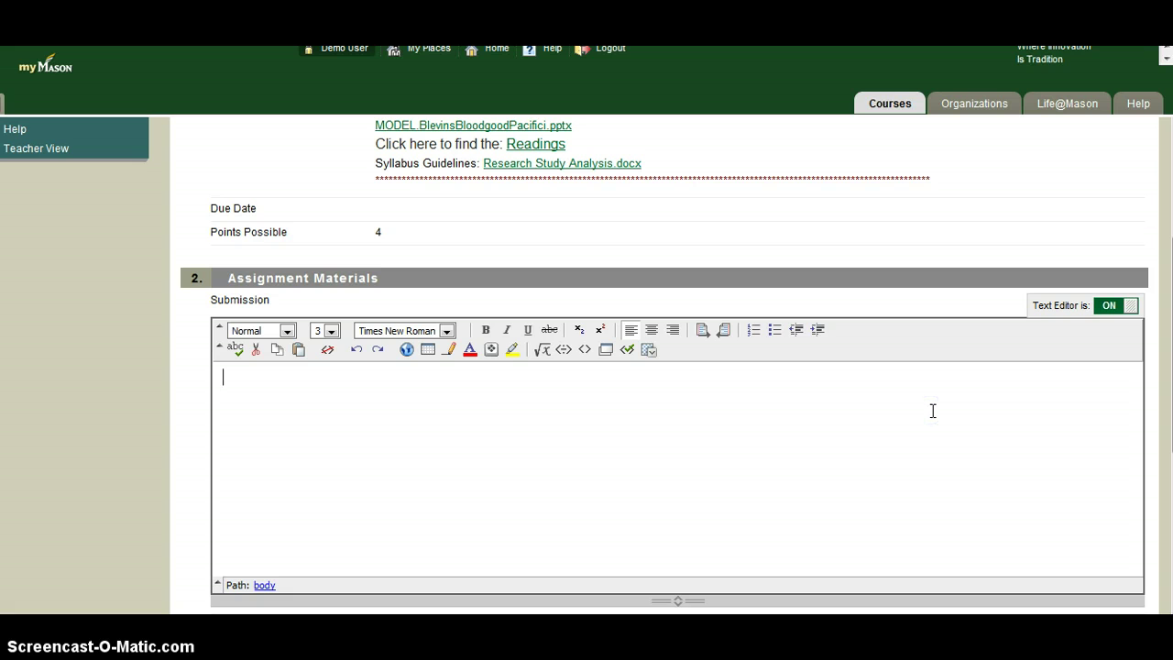
type("Here is")
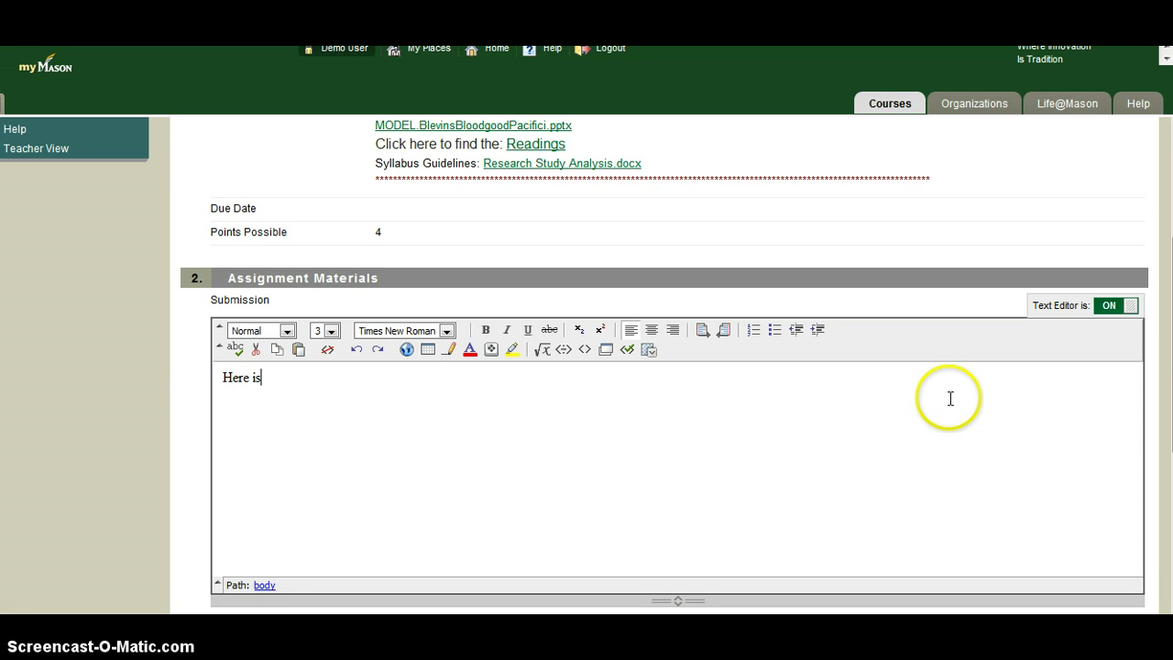
type(" my project....")
Look over the file attachment and comments sections of the Research Study Analysis upload form
scroll(641, 367, "down", 2)
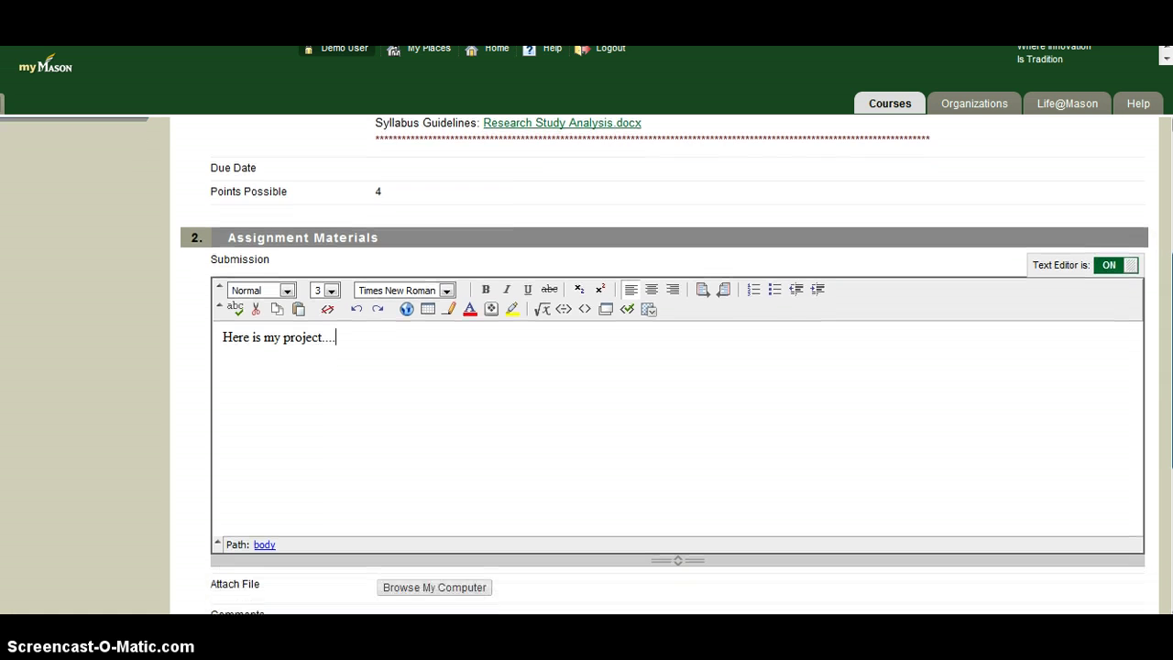
scroll(641, 366, "down", 5)
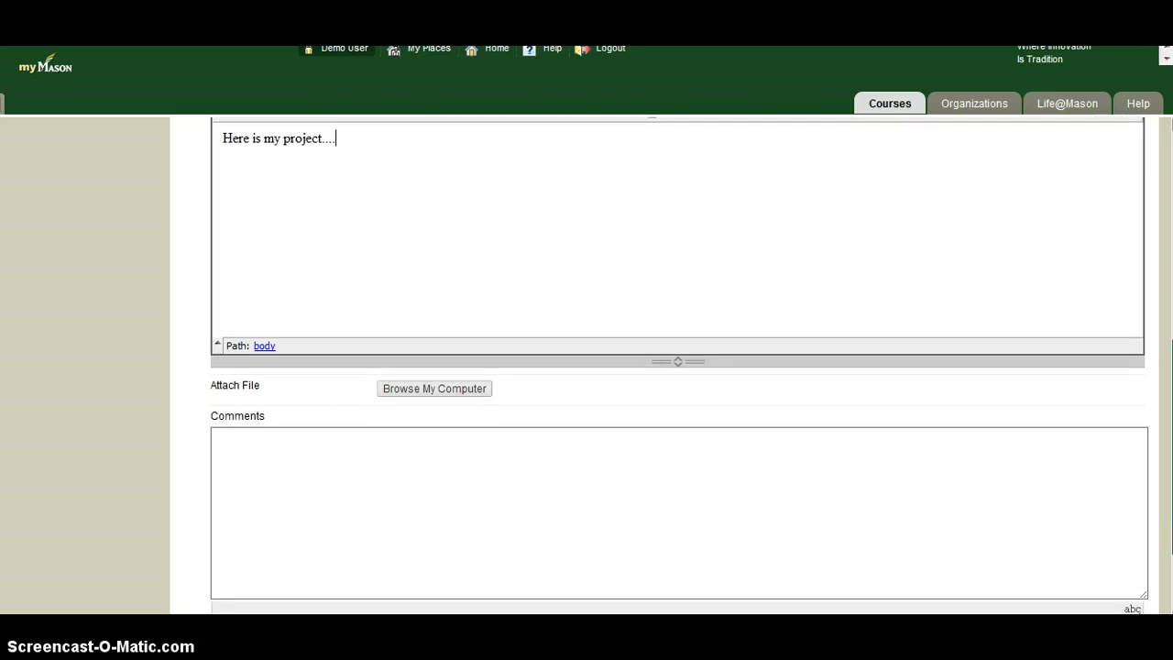
scroll(664, 367, "down", 3)
scroll(664, 367, "up", 7)
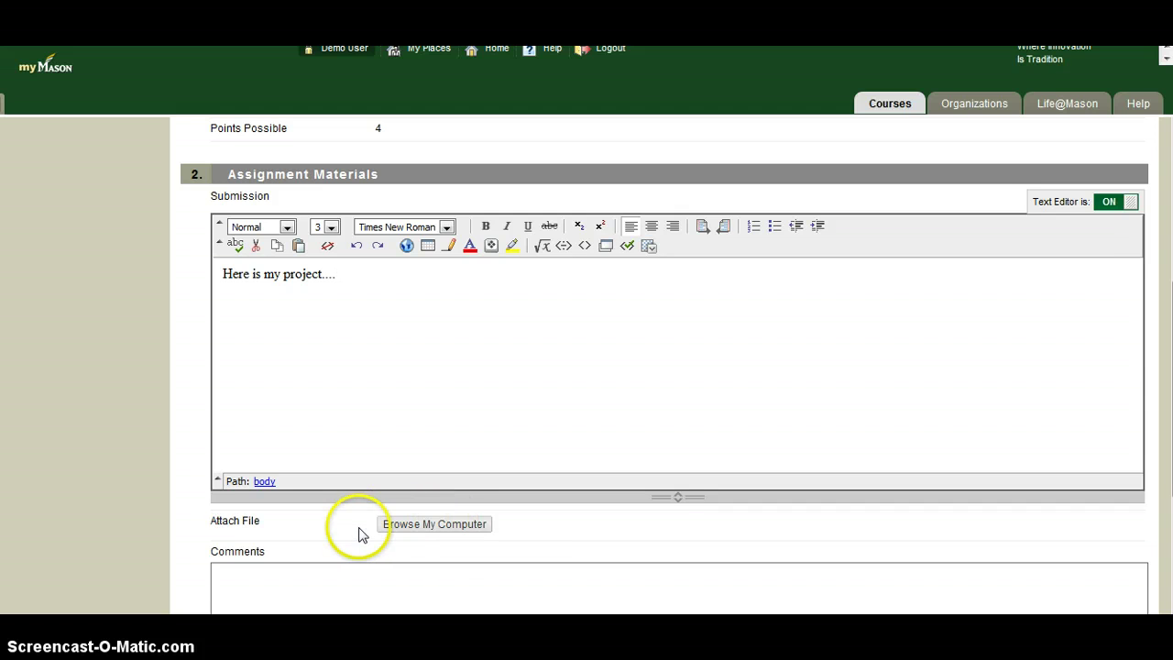
scroll(665, 366, "down", 3)
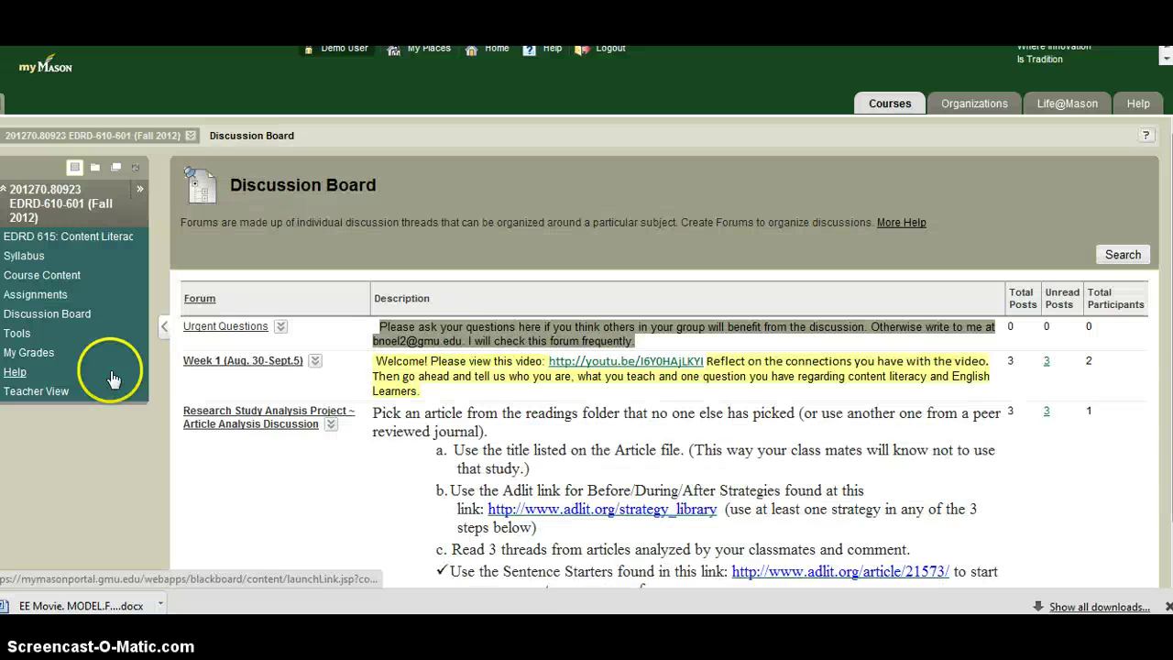
Examine the course's Discussion Board forums, starting with the Urgent Questions forum description
scroll(83, 321, "down", 1)
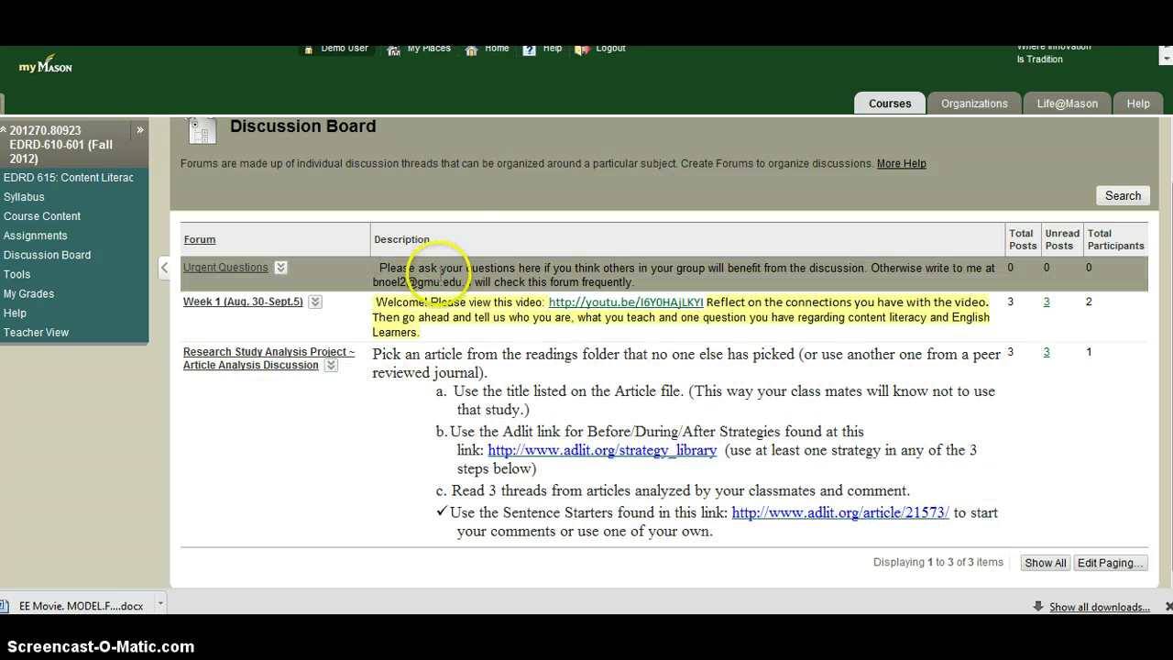
triple_click(443, 272)
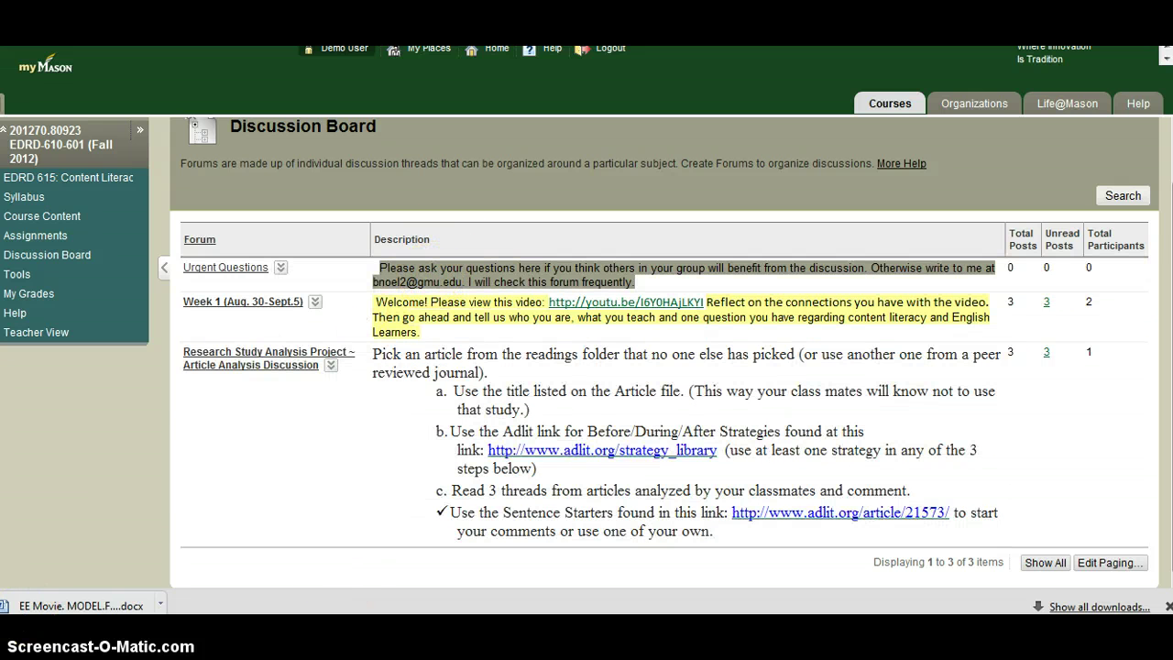